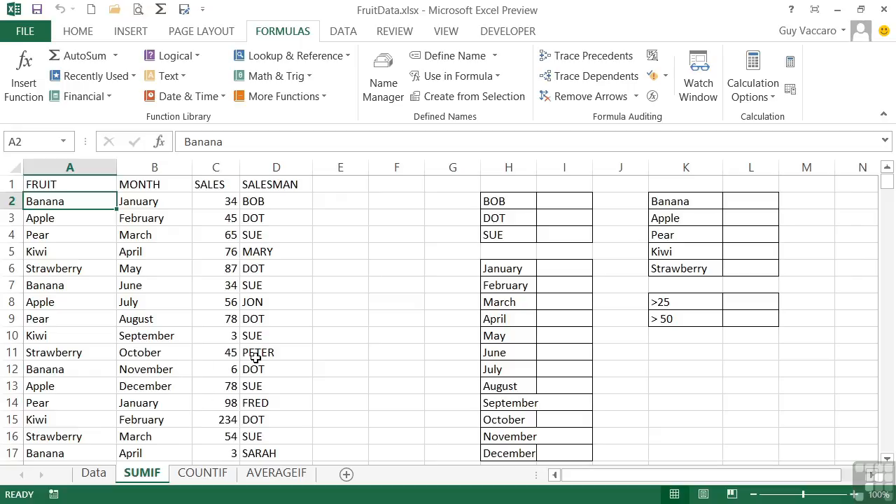
# Step: Widen column H slightly so the longest month names fit inside their cells
pyautogui.scroll(-11, 265, 355)
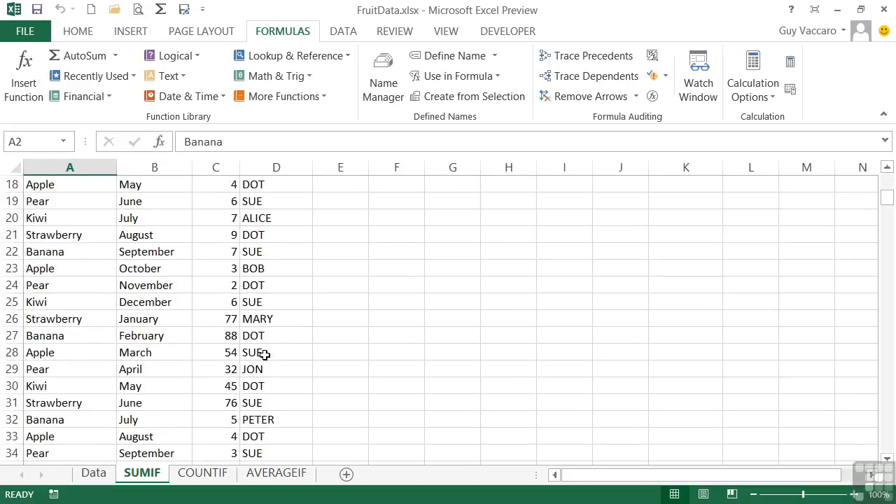
pyautogui.scroll(11, 265, 354)
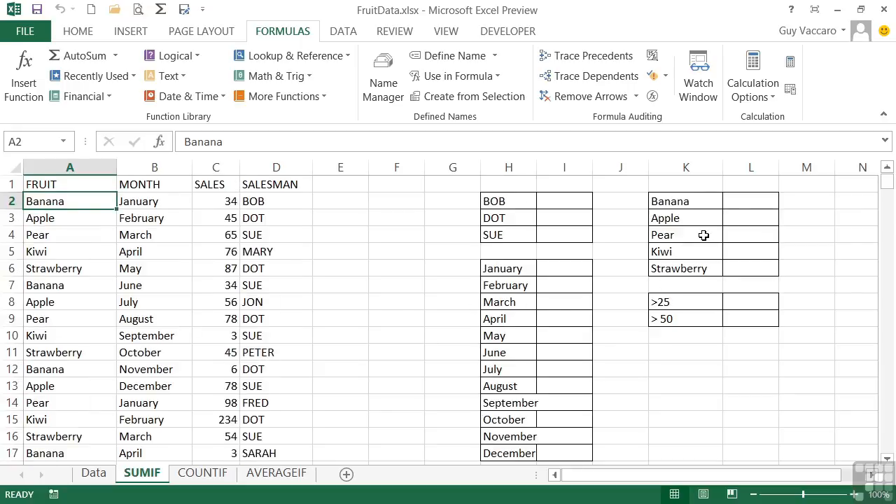
pyautogui.moveTo(536, 167); pyautogui.dragTo(542, 167)
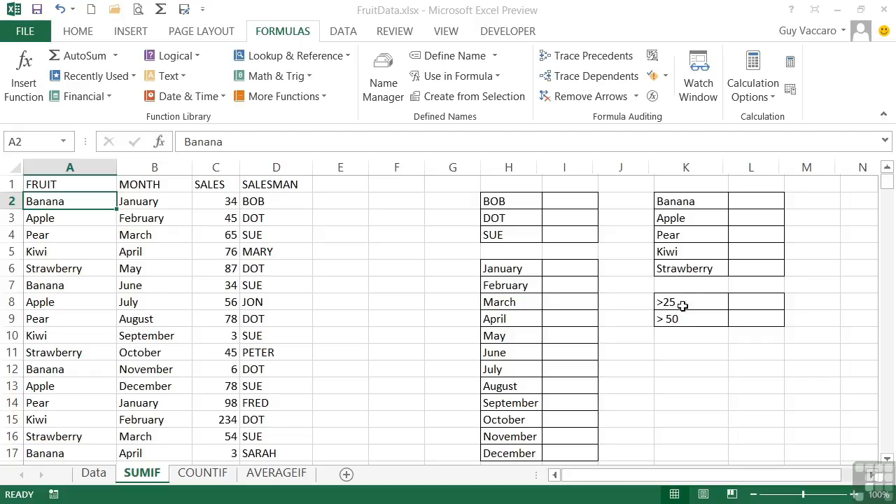
# Step: Enter =sumif(sales,">25") in cell L8 to total the sales above 25
pyautogui.click(741, 301)
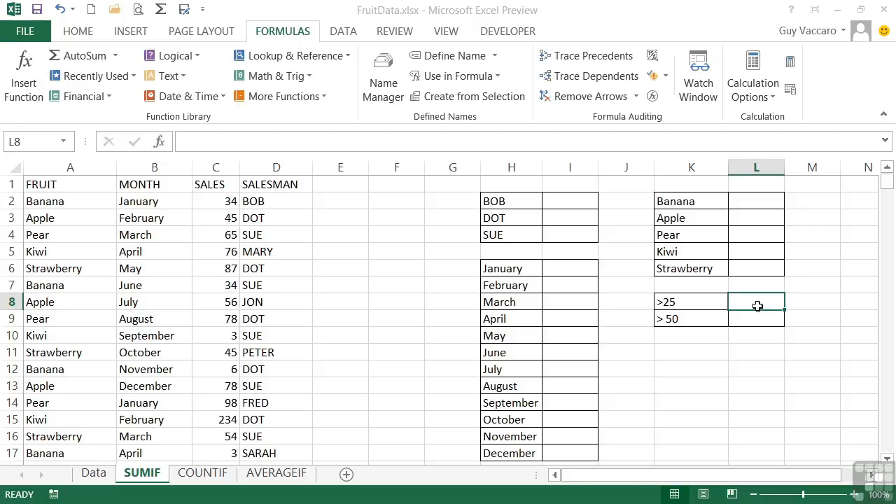
pyautogui.write('=')
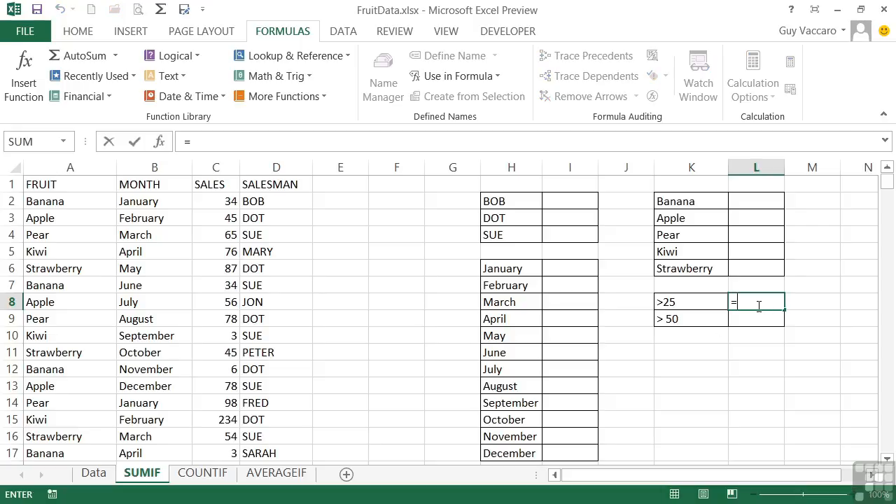
pyautogui.write('sumif')
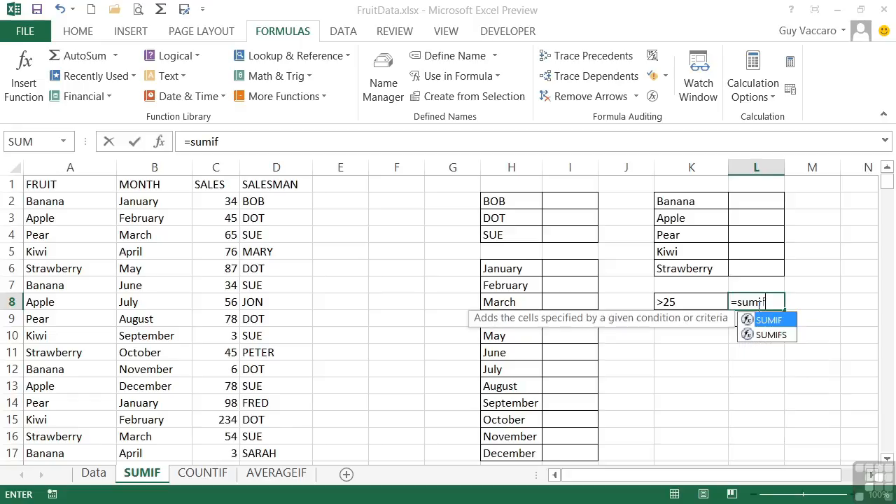
pyautogui.write('(')
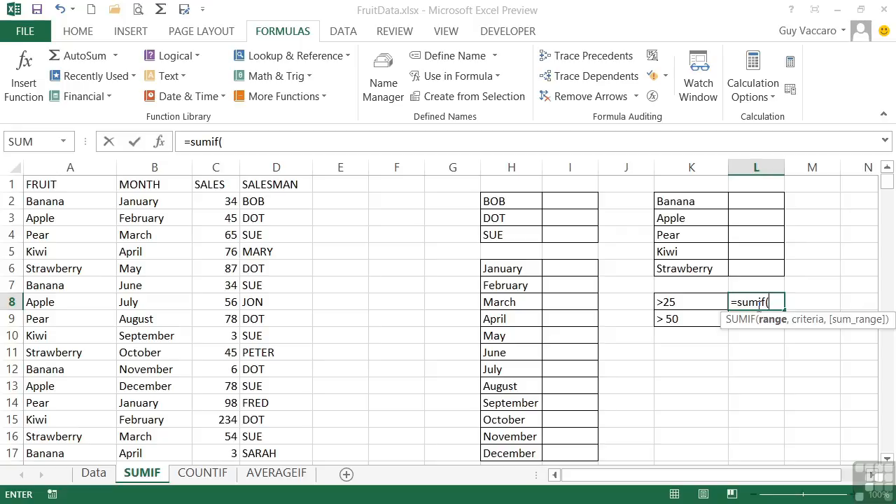
pyautogui.write('s')
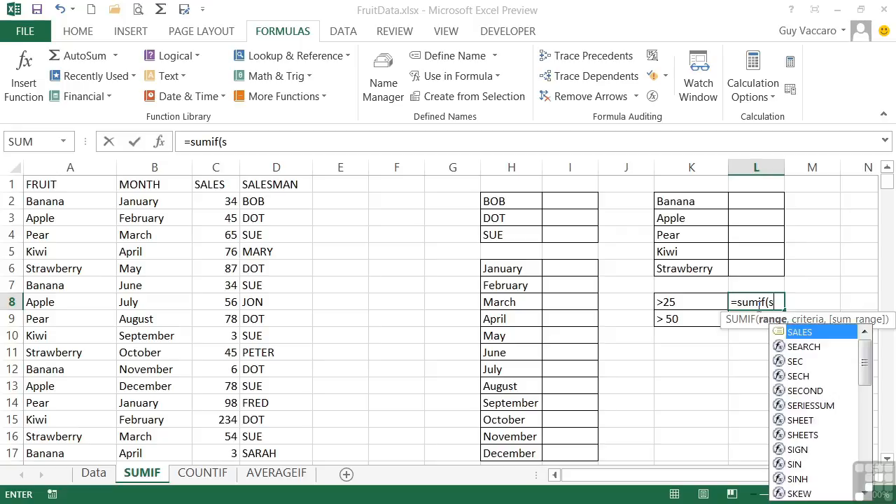
pyautogui.write('ales')
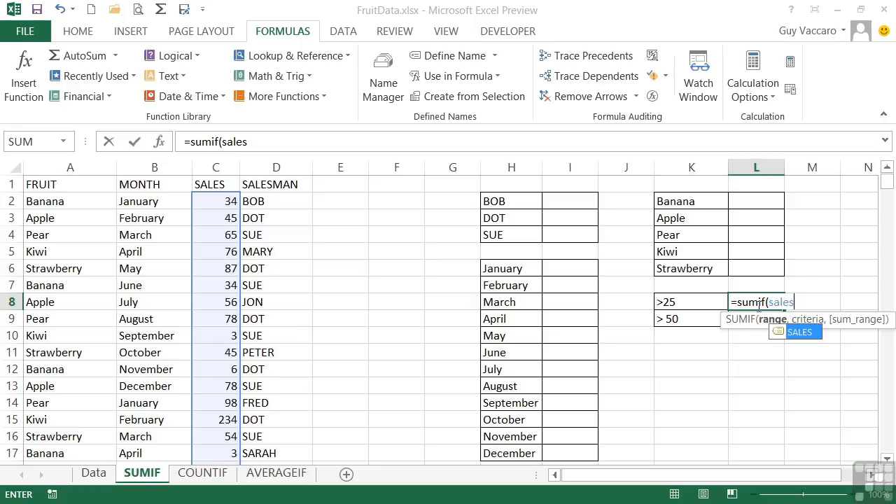
pyautogui.write(',')
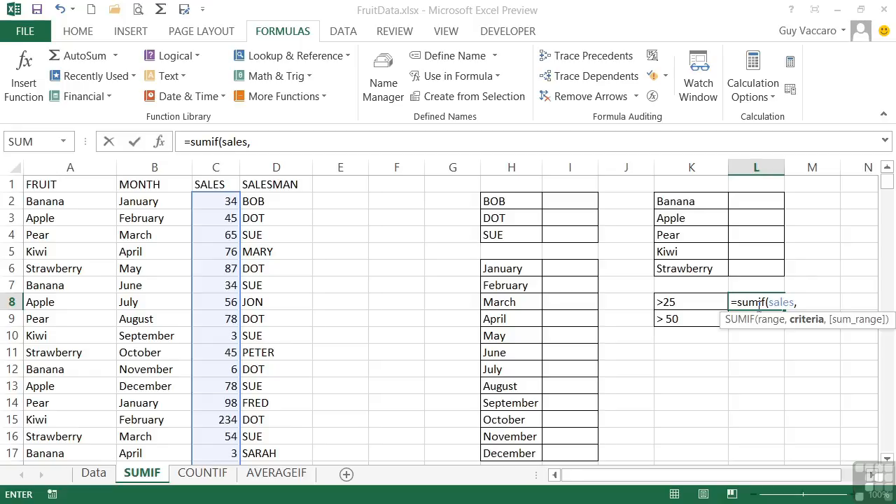
pyautogui.write('">25")')
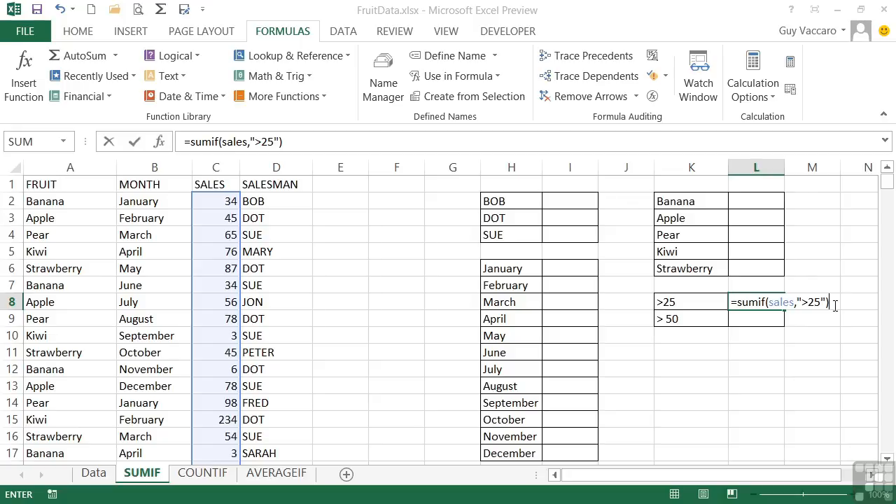
pyautogui.press('Return')
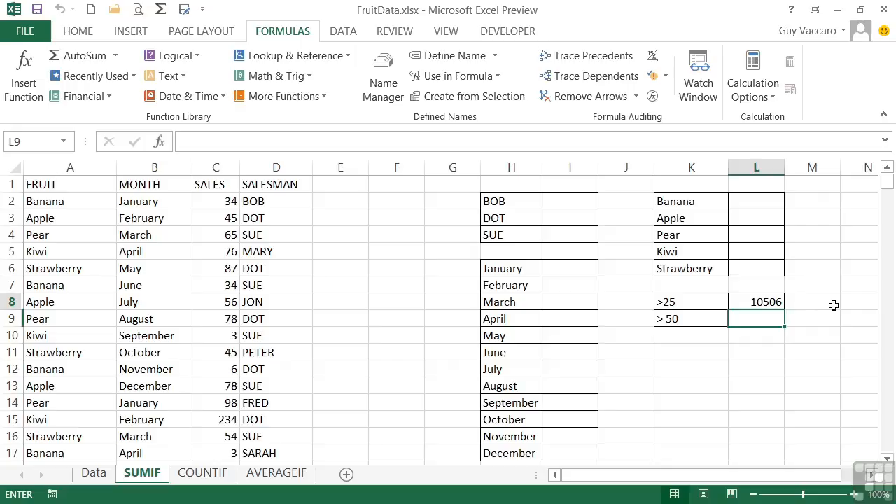
# Step: Enter =sumif(sales,">50") in cell L9 to total the sales above 50
pyautogui.write('=sumif(')
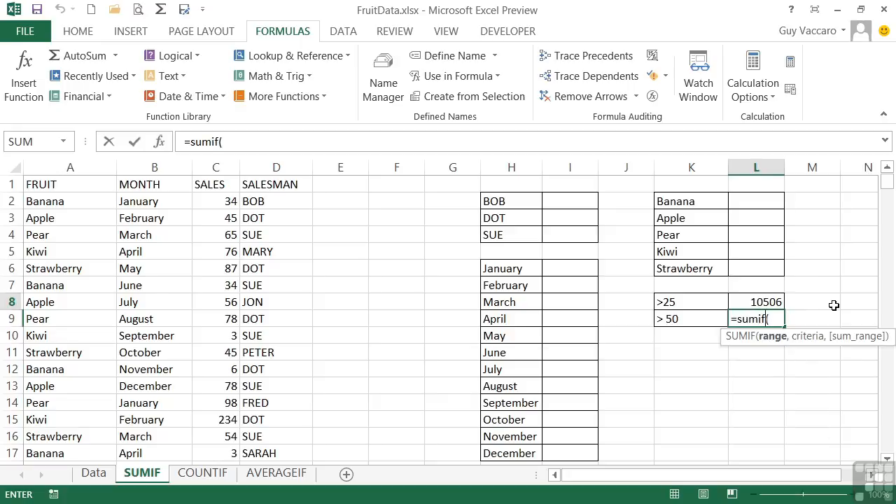
pyautogui.write('sales,')
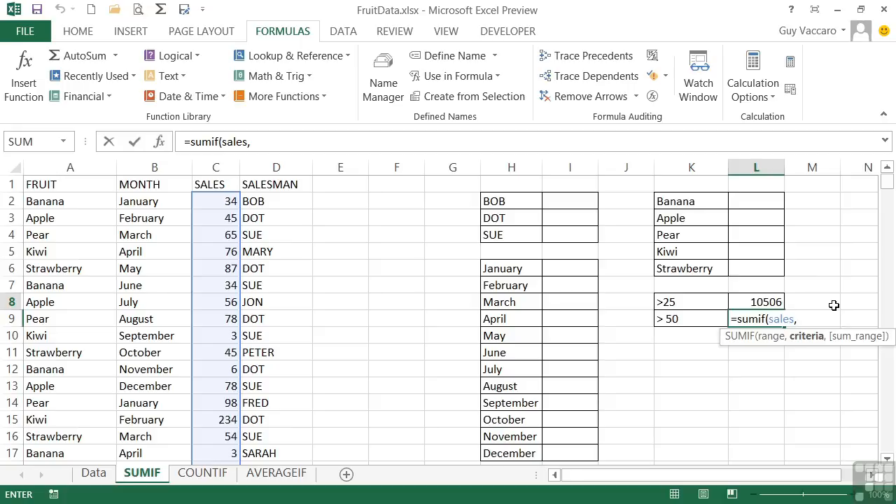
pyautogui.write('">50"')
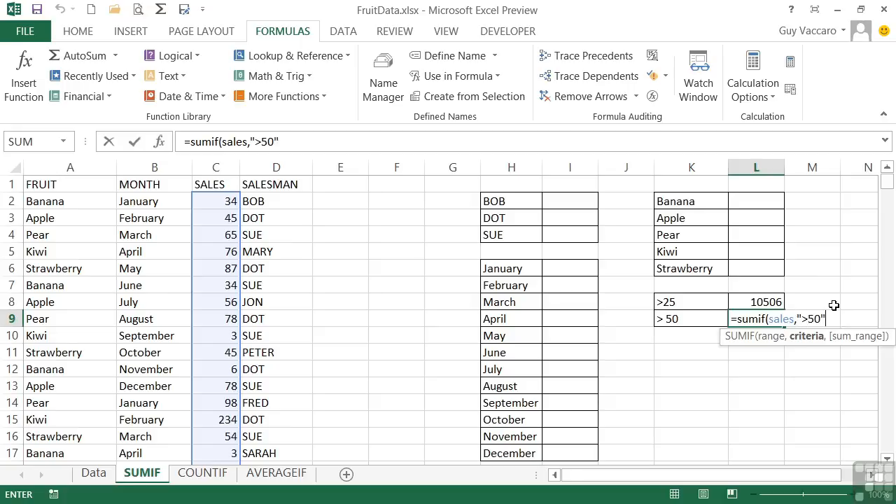
pyautogui.write(')')
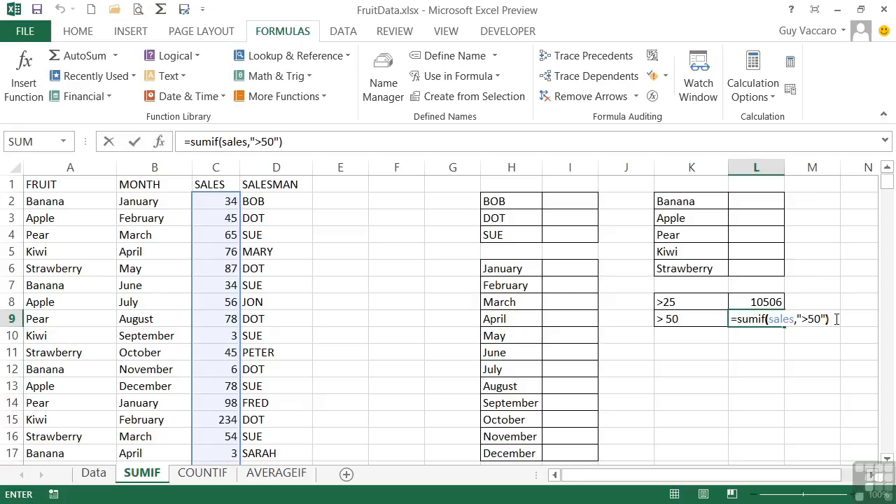
pyautogui.press('Return')
pyautogui.press('Up')
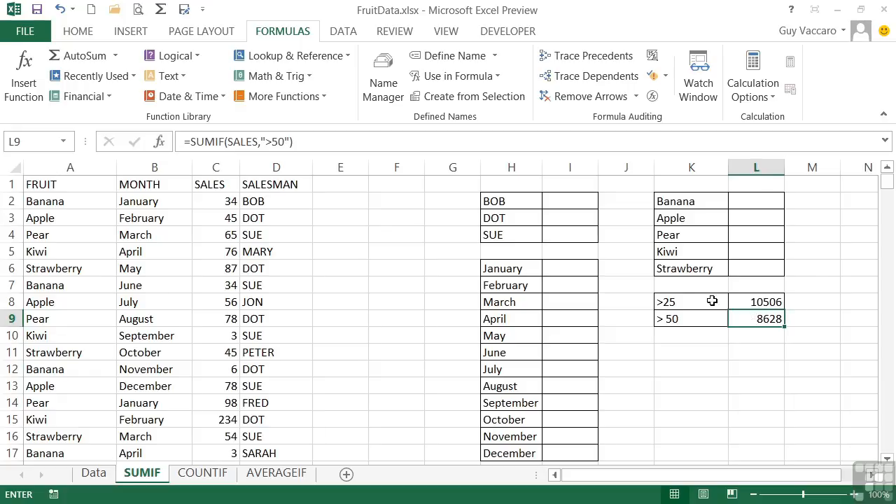
# Step: Enter =sumif(salesman,H2,sales) in cell I2 to total the sales of the first listed salesman
pyautogui.click(564, 198)
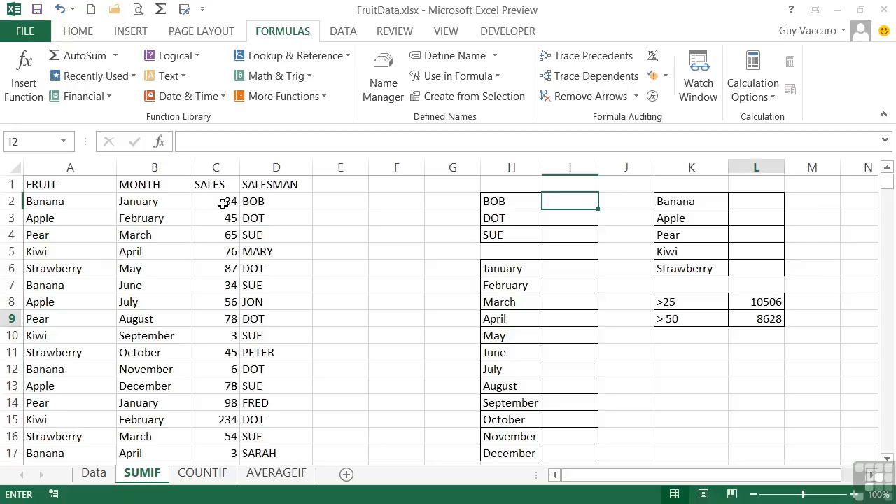
pyautogui.click(570, 202)
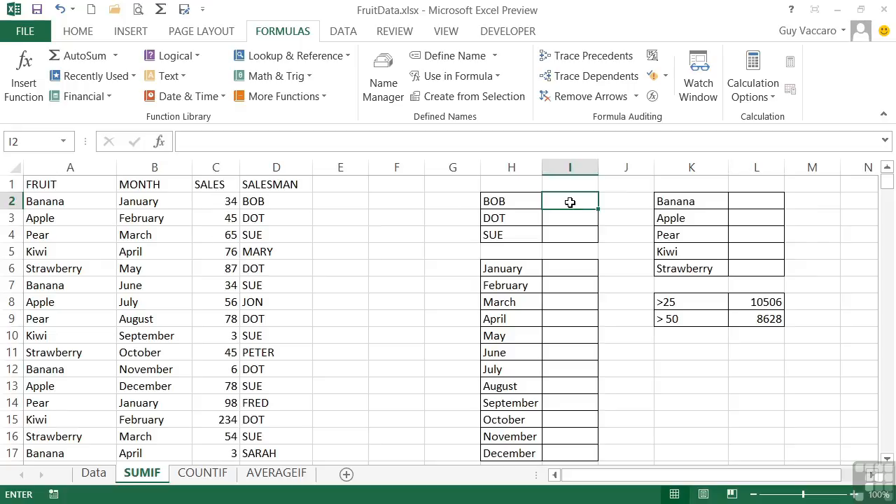
pyautogui.write('=su')
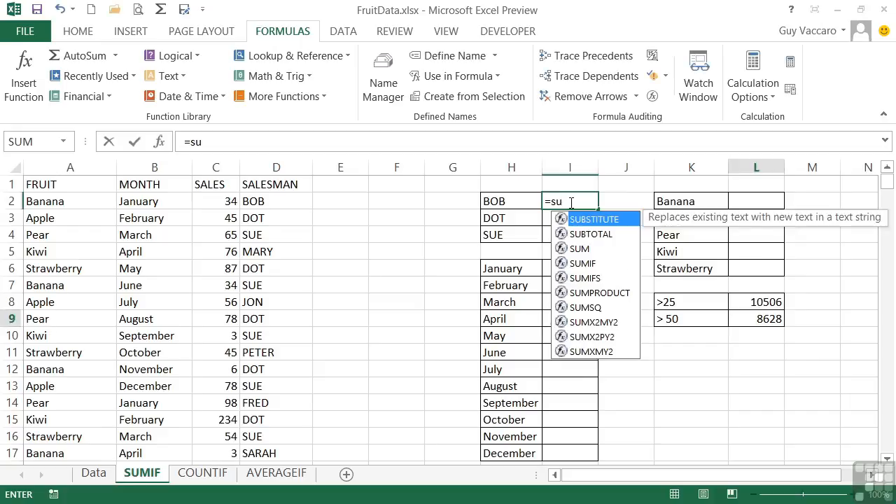
pyautogui.write('mif(')
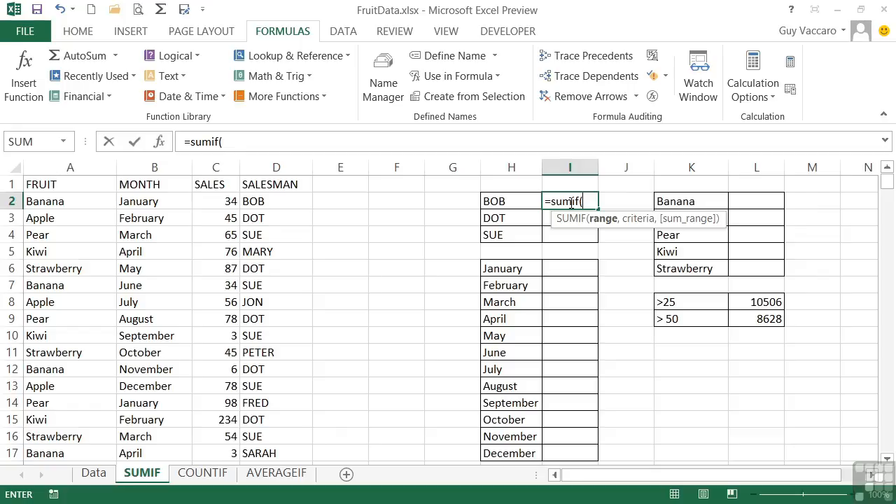
pyautogui.write('salesman,')
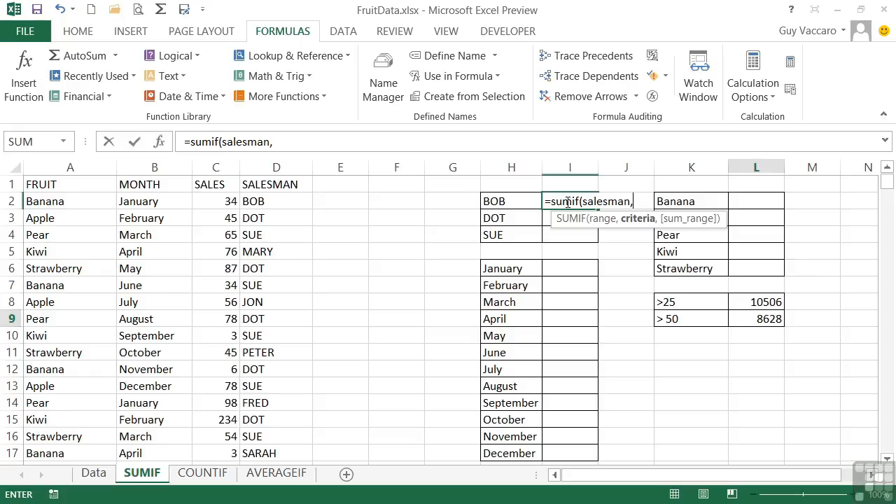
pyautogui.click(522, 201)
pyautogui.write(',')
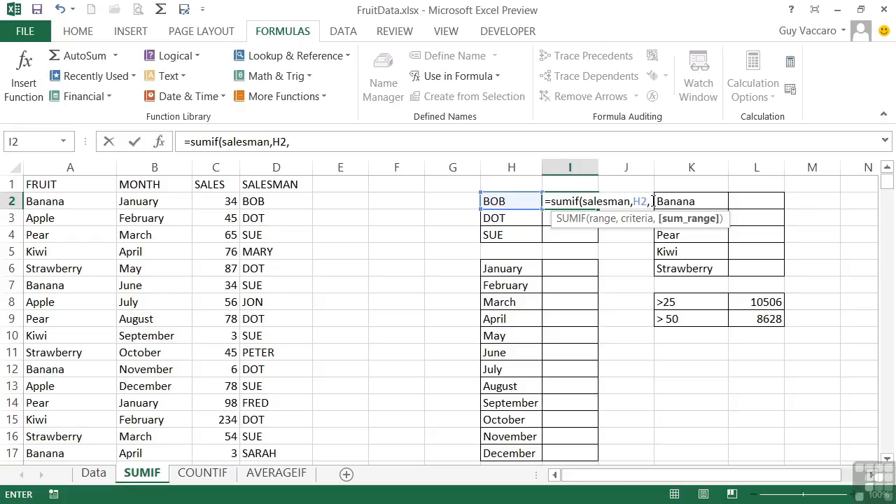
pyautogui.write('sales')
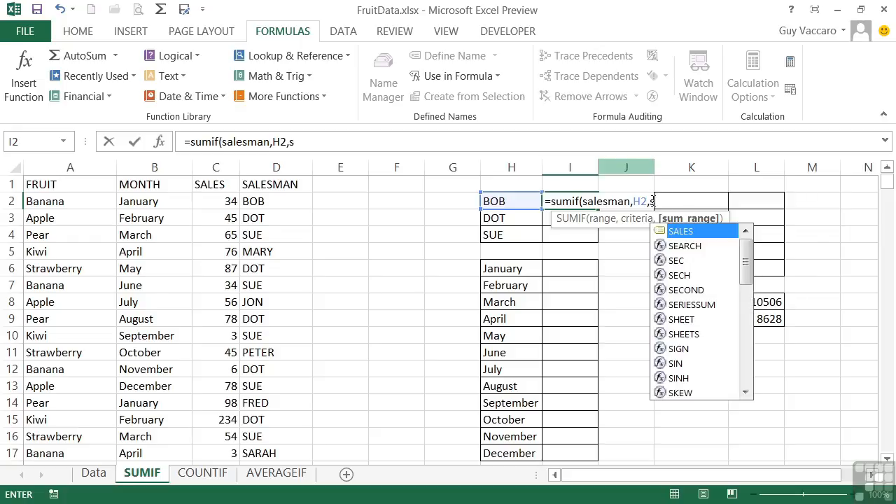
pyautogui.write(')')
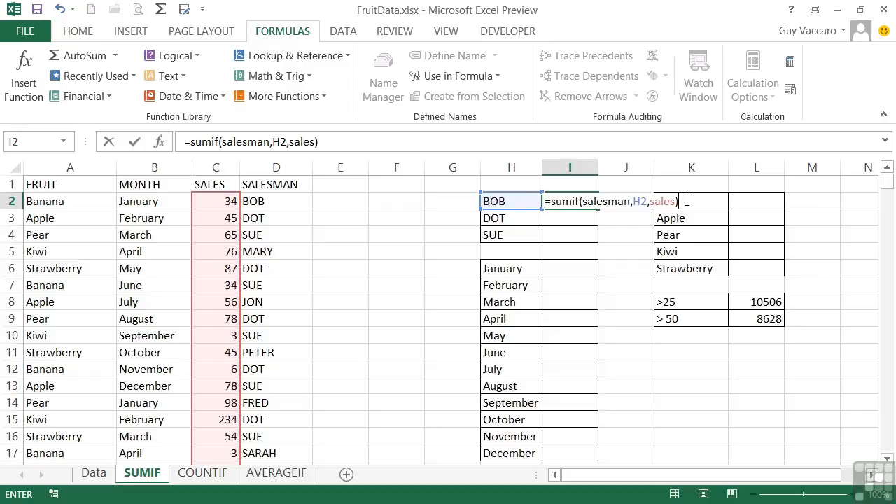
pyautogui.press('Return')
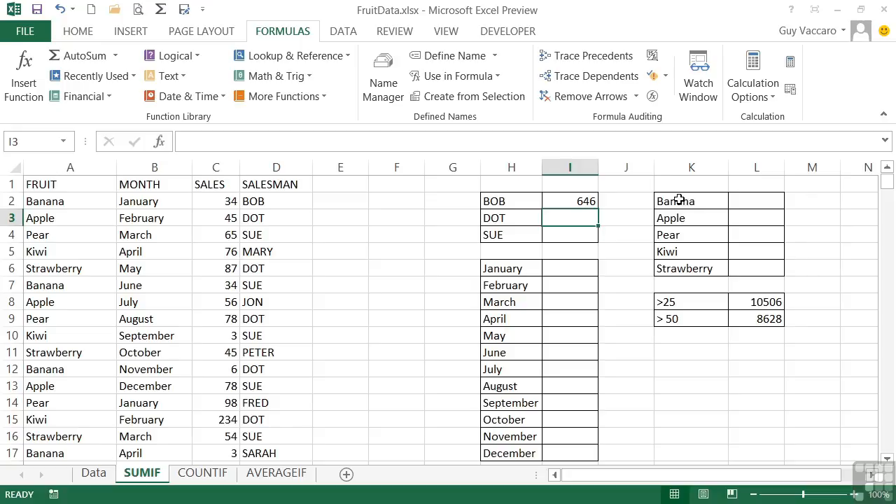
# Step: Review the SUMIF formula in I2 and fill it down through I4 for the other salesmen
pyautogui.click(565, 201)
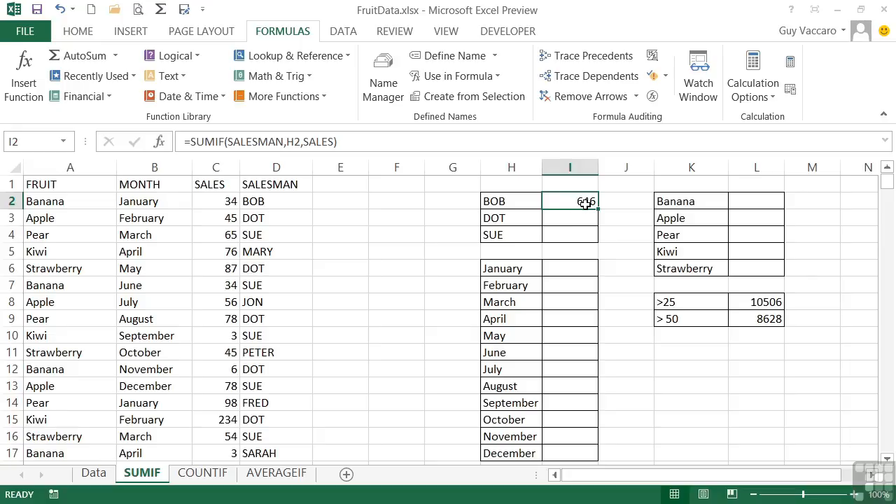
pyautogui.doubleClick(585, 203)
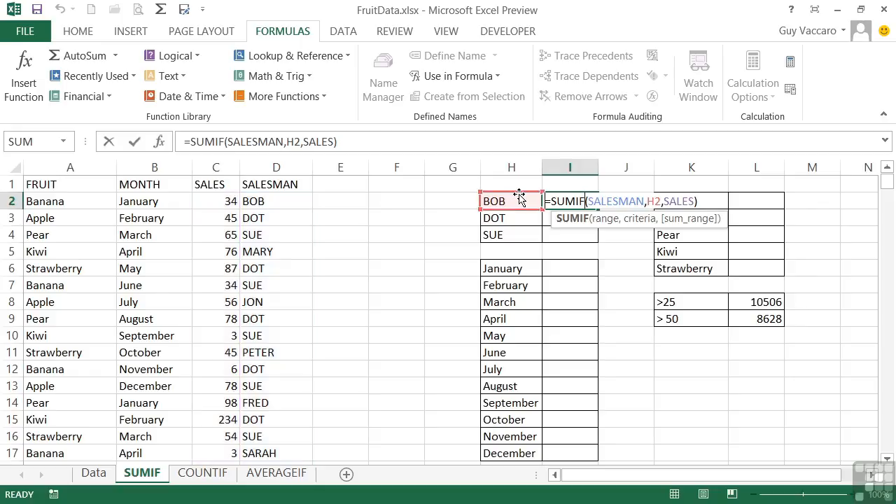
pyautogui.press('Return')
pyautogui.click(588, 203)
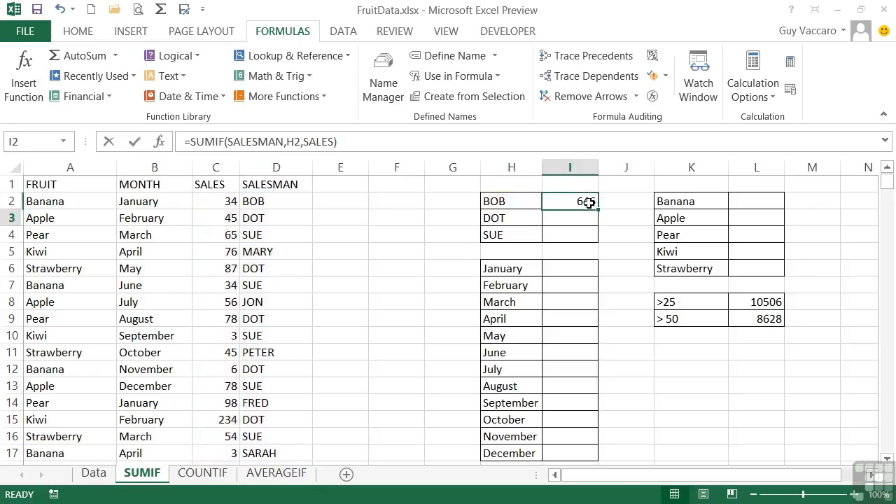
pyautogui.moveTo(597, 209); pyautogui.dragTo(595, 235)
# Step: Inspect the cell references of the copied SUMIF formulas in I3 and I4
pyautogui.click(579, 219)
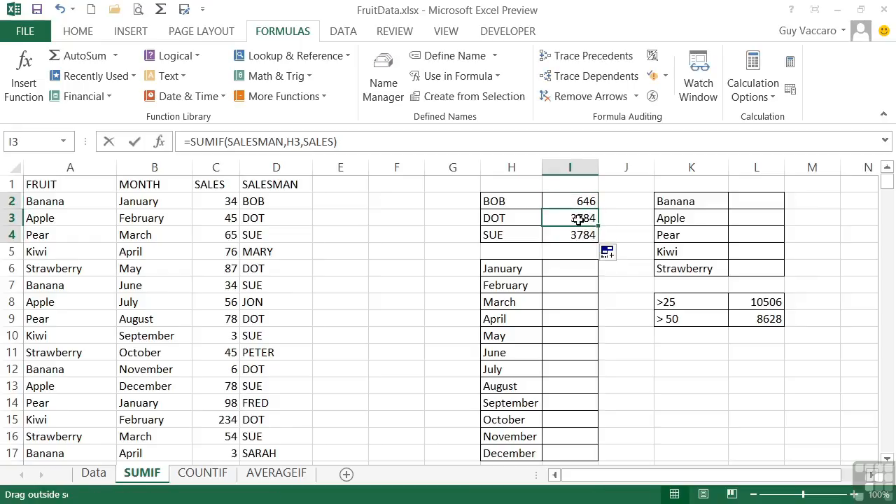
pyautogui.doubleClick(579, 219)
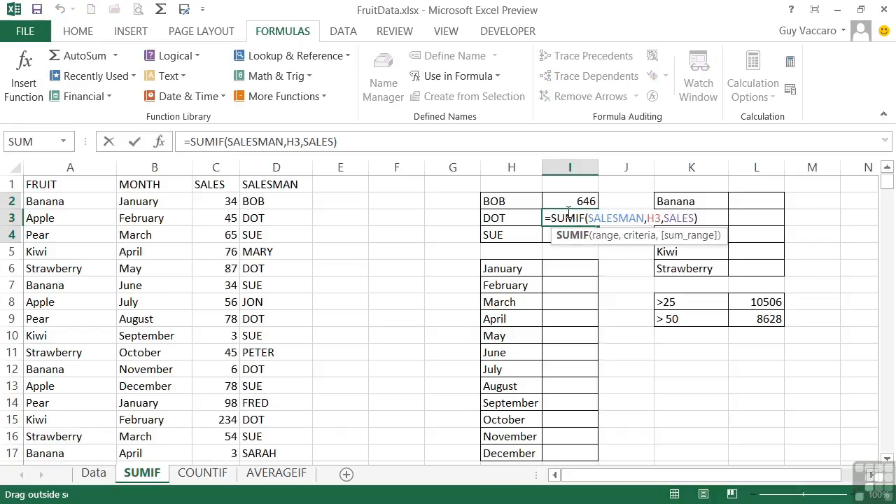
pyautogui.press('Return')
pyautogui.doubleClick(583, 236)
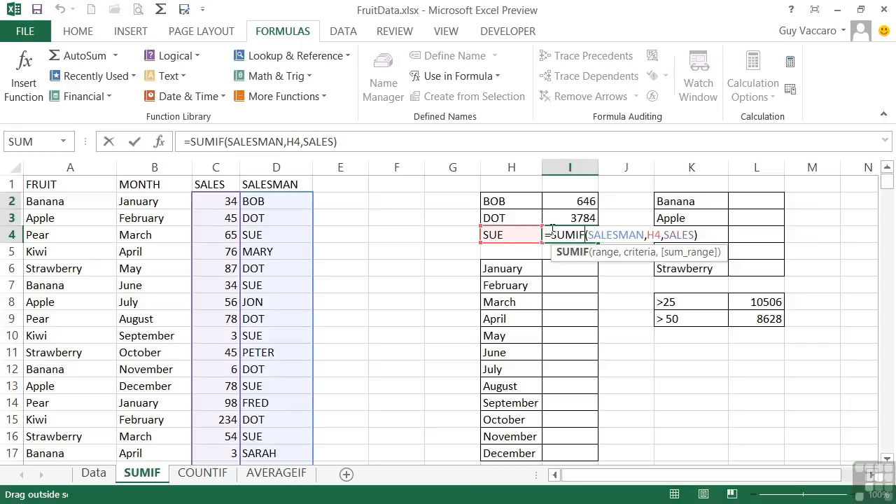
pyautogui.press('Return')
pyautogui.click(559, 231)
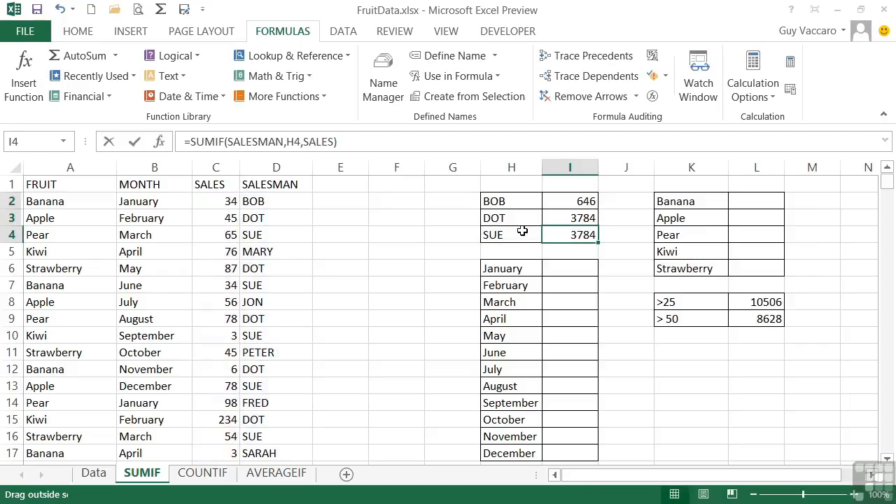
# Step: Change the March pear sales value in cell C4 to 2000
pyautogui.click(225, 236)
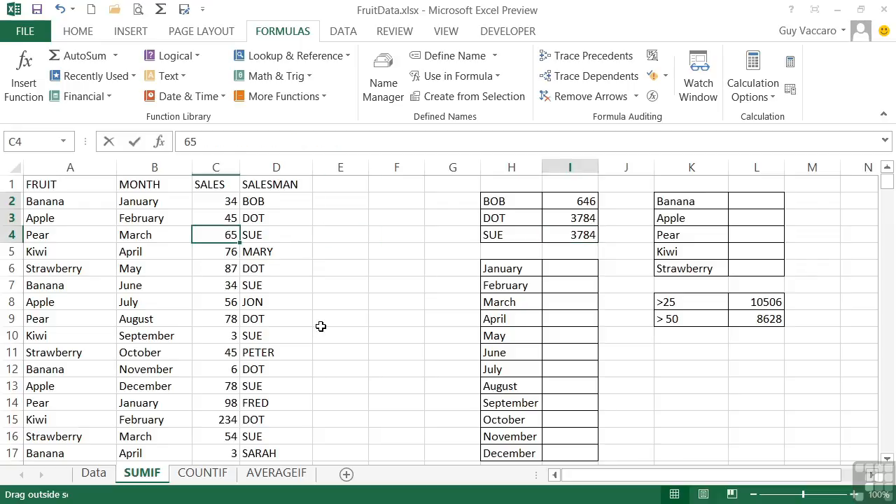
pyautogui.write('2000')
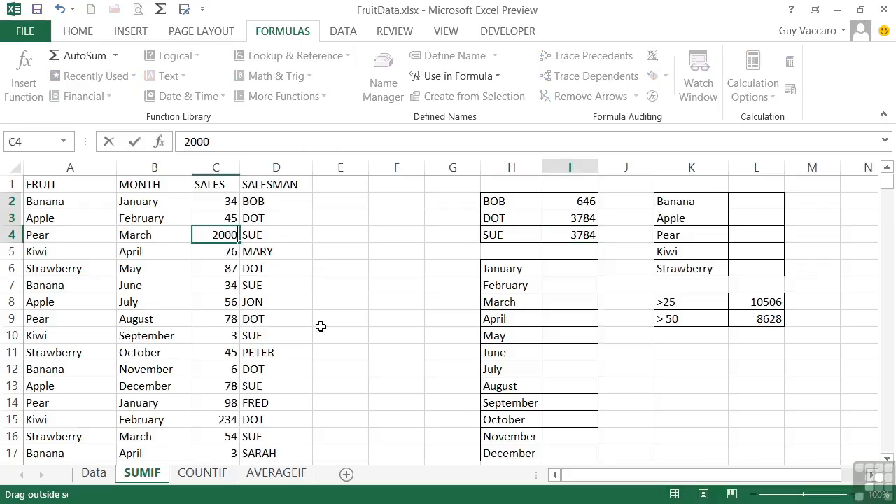
pyautogui.press('Return')
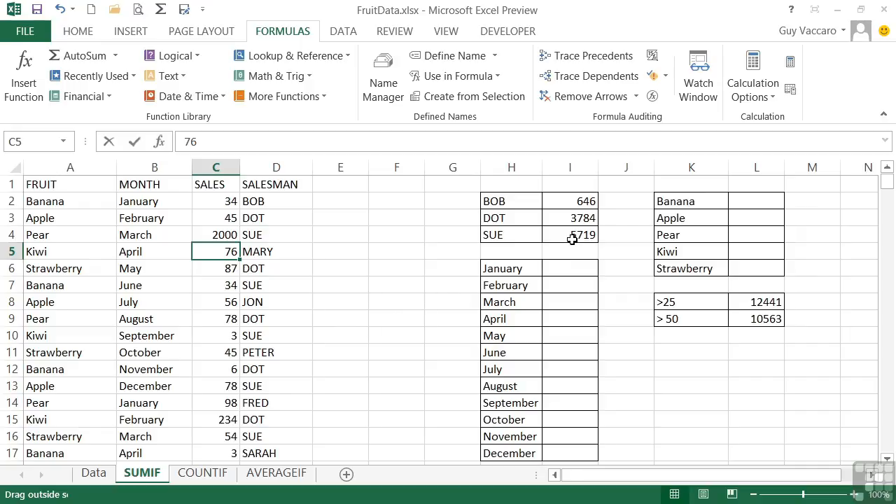
# Step: Enter =sumif(Month,H6,sales) in cell I6 to total the January sales, using the Month named range
pyautogui.click(572, 267)
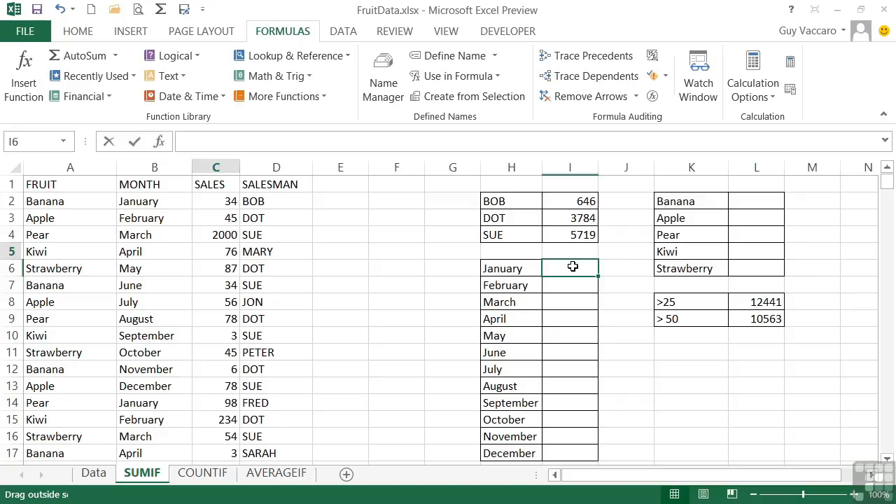
pyautogui.write('=s')
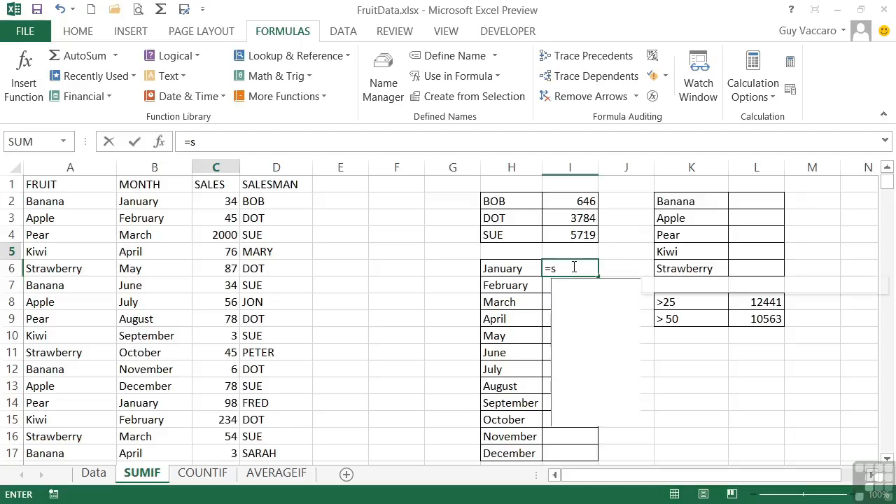
pyautogui.write('umif(')
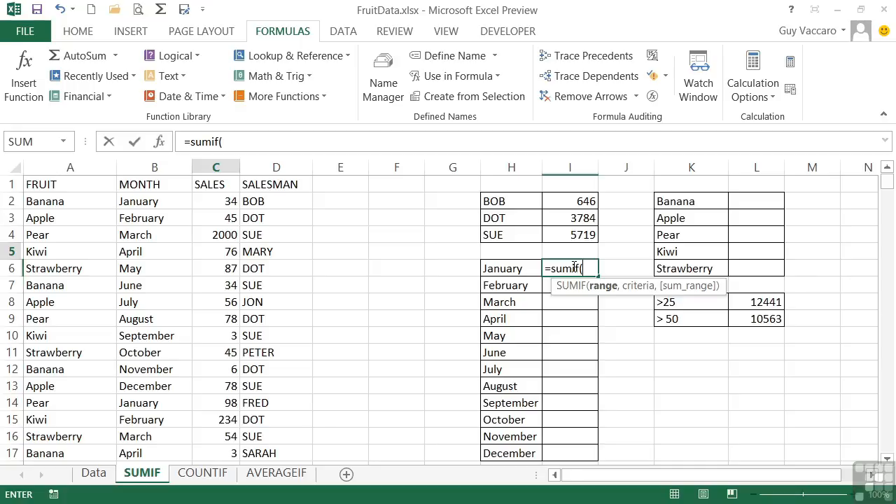
pyautogui.write('month')
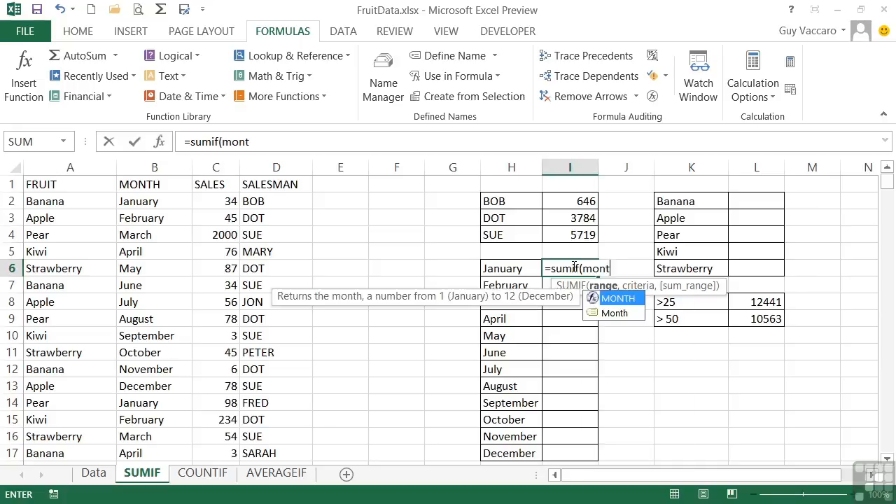
pyautogui.doubleClick(616, 313)
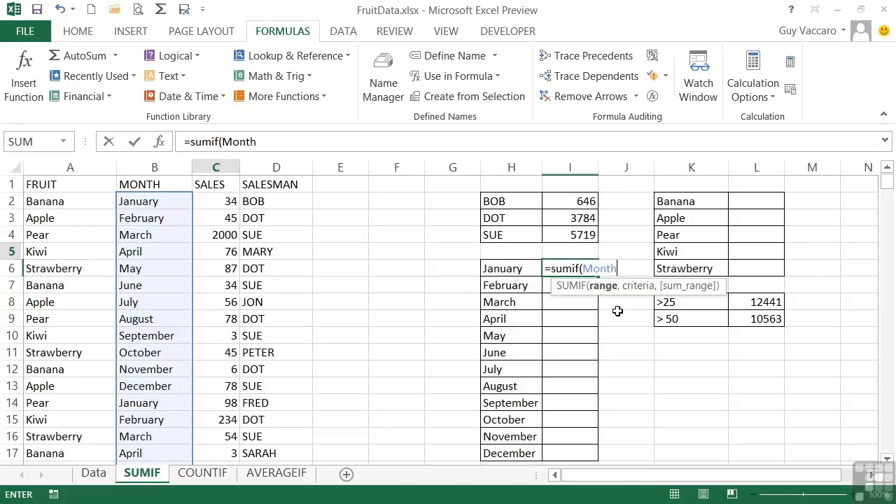
pyautogui.write(',')
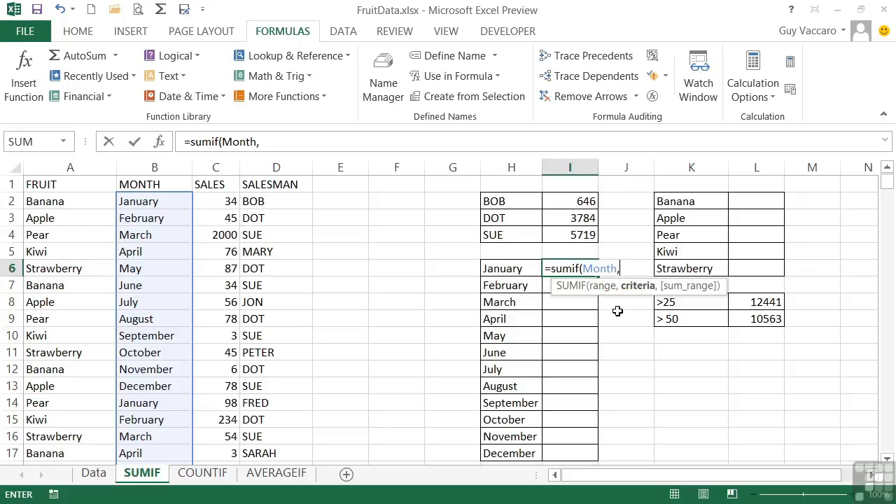
pyautogui.click(514, 266)
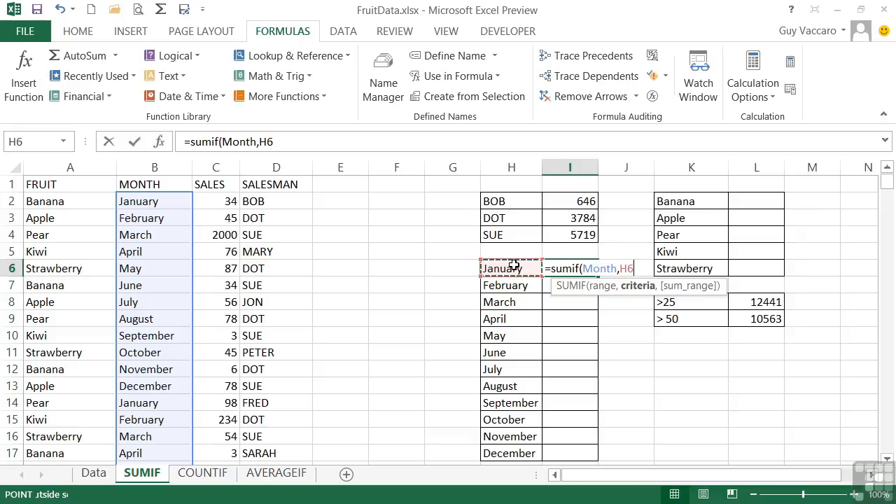
pyautogui.write(',')
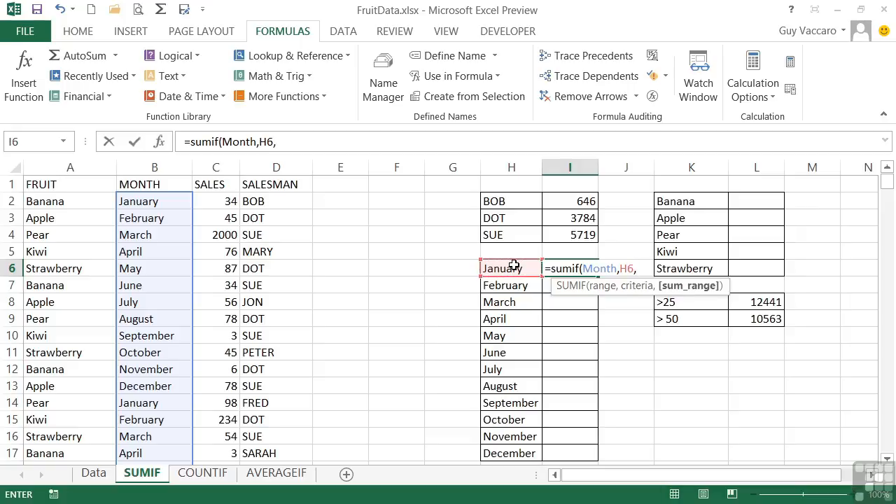
pyautogui.write('sales')
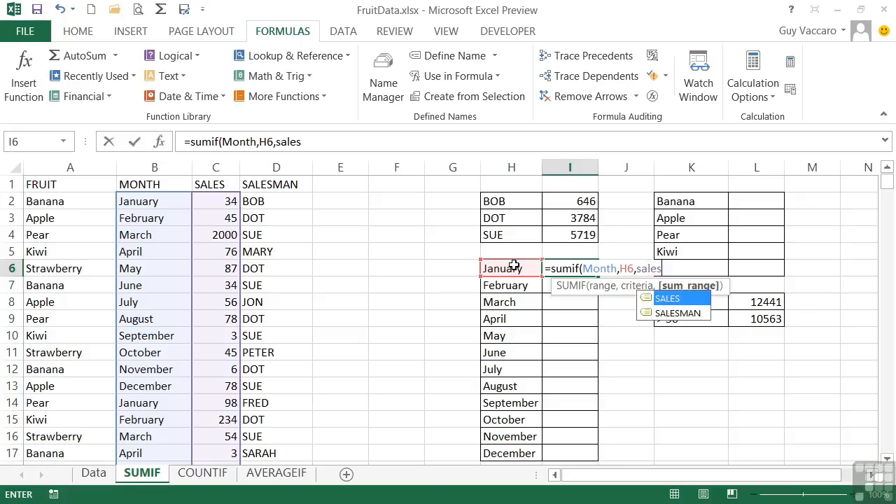
pyautogui.write(')')
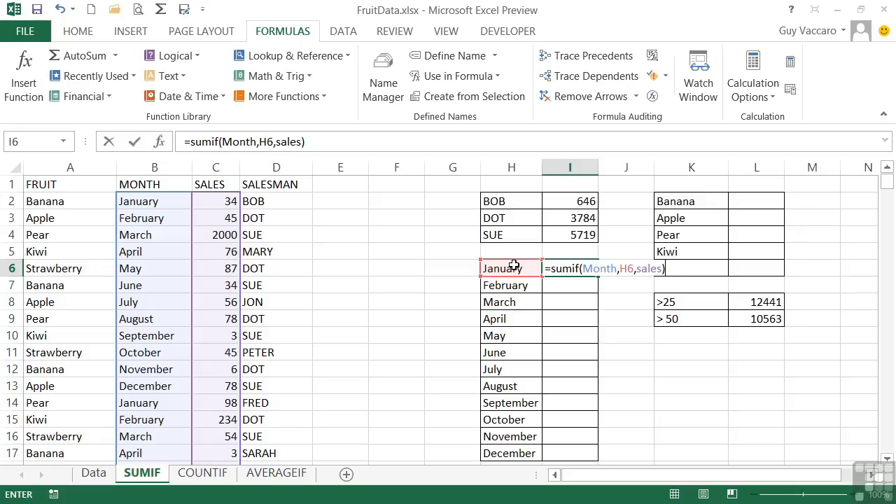
pyautogui.press('Return')
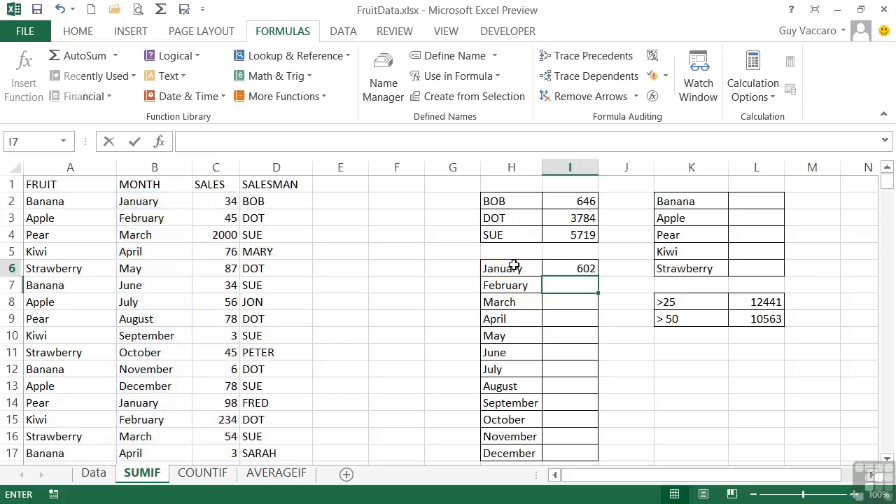
# Step: Fill the January SUMIF formula in I6 down through I17 for the remaining months
pyautogui.press('Up')
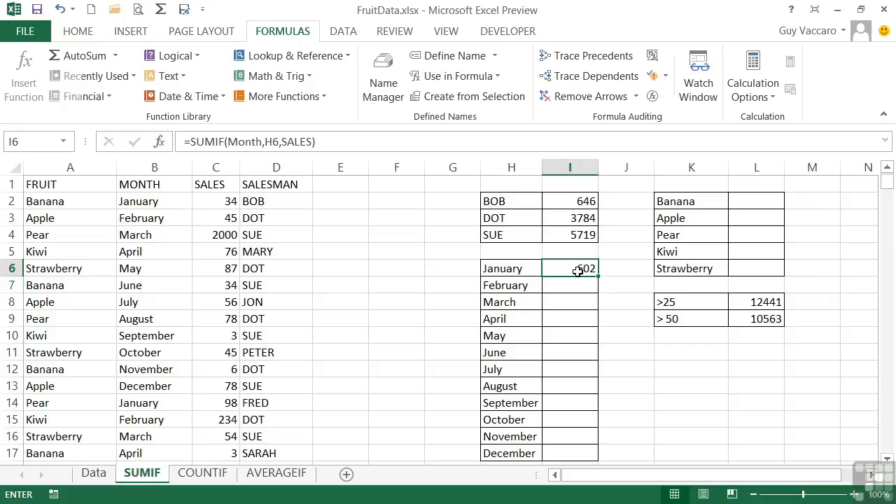
pyautogui.moveTo(599, 276); pyautogui.dragTo(593, 456)
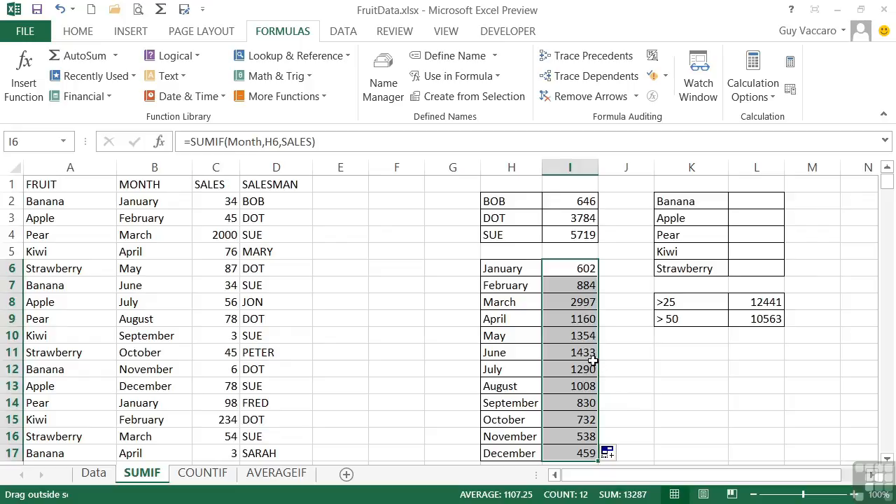
pyautogui.click(584, 268)
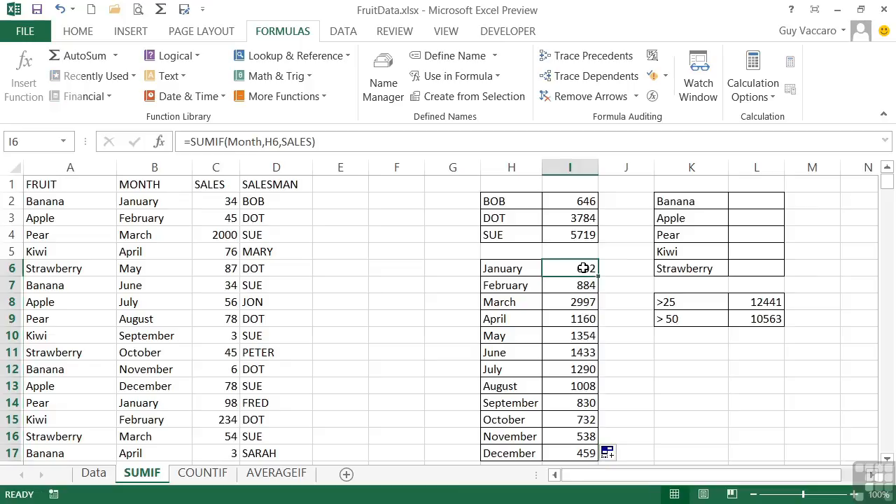
# Step: Enter =sumif(fruit,K2,sales) in cell L2 to total the banana sales
pyautogui.click(748, 200)
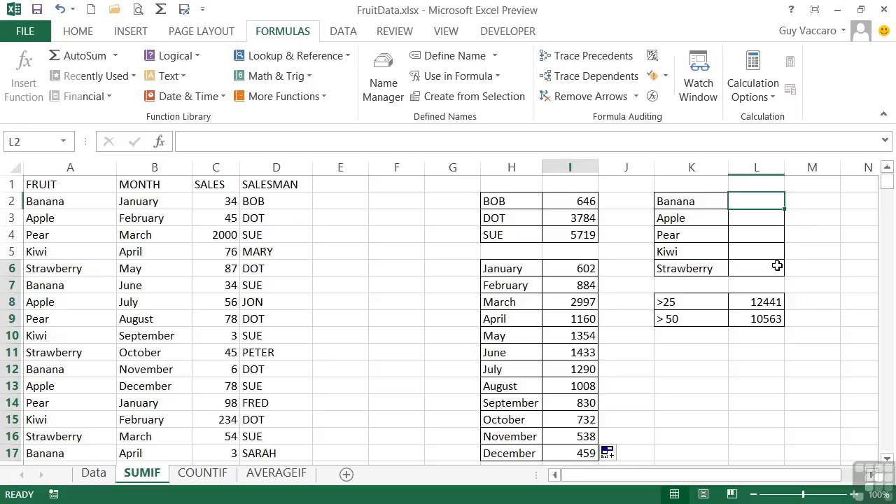
pyautogui.write('=sum')
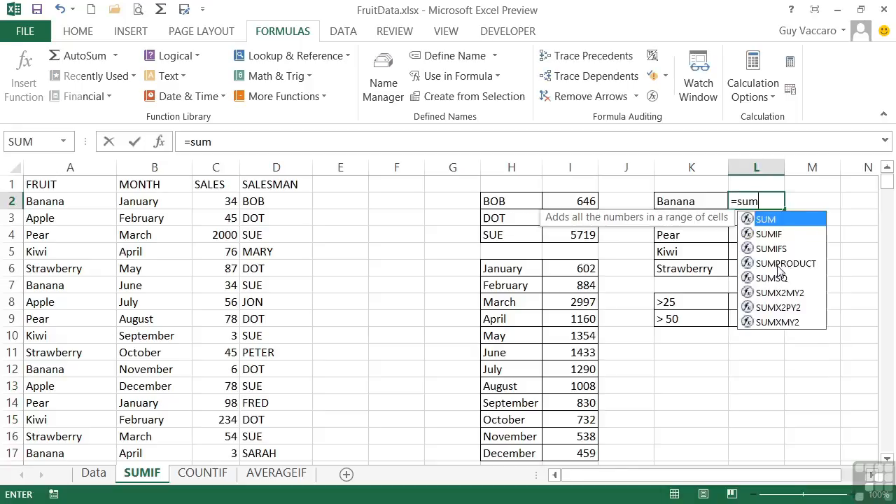
pyautogui.write('if(')
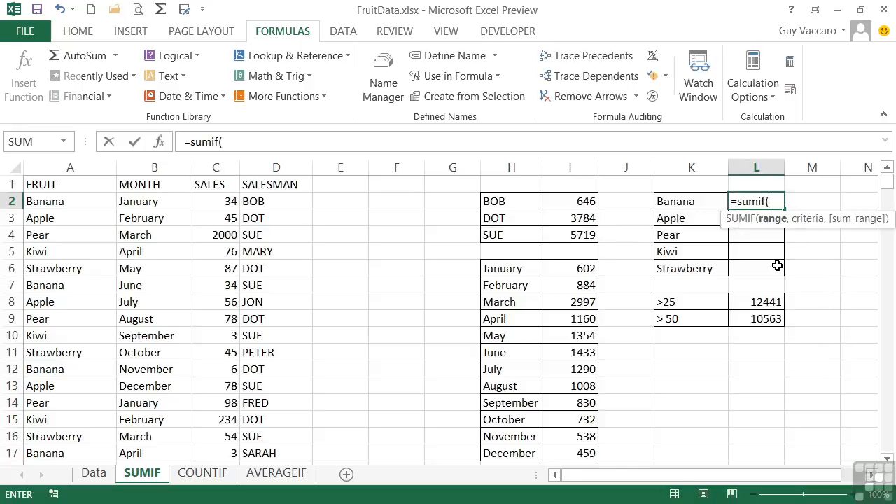
pyautogui.write('fruit')
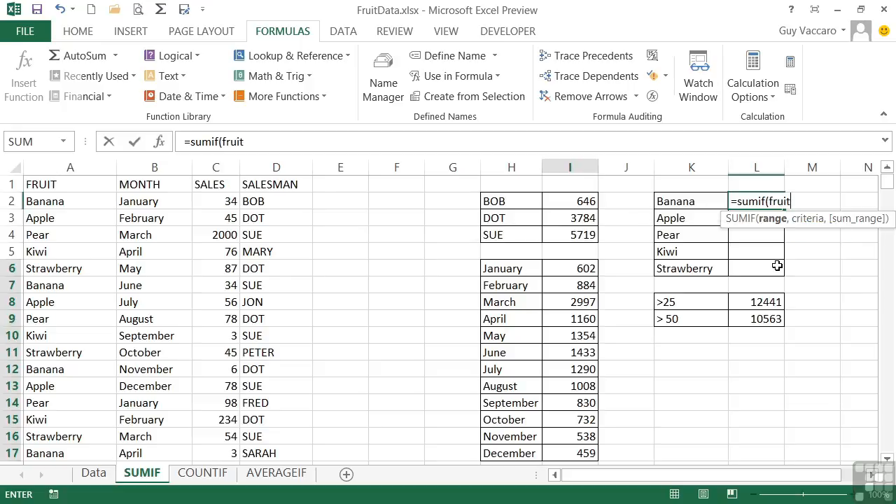
pyautogui.write(',')
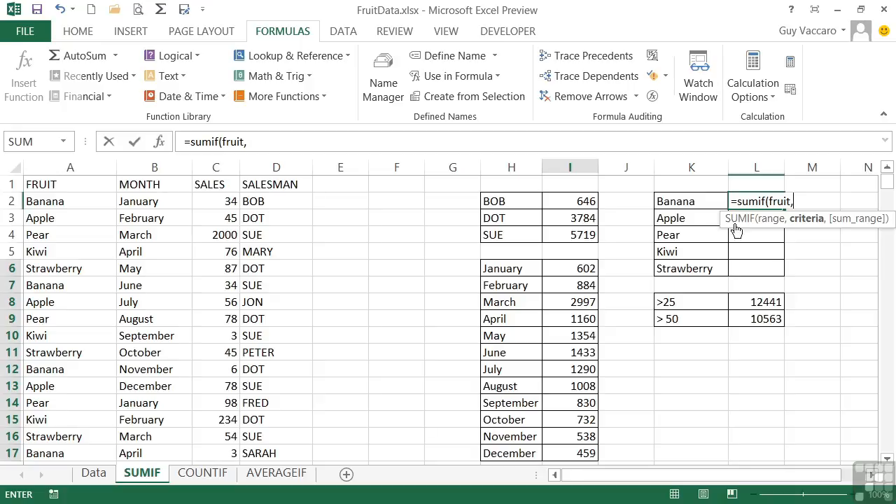
pyautogui.click(688, 203)
pyautogui.write(',')
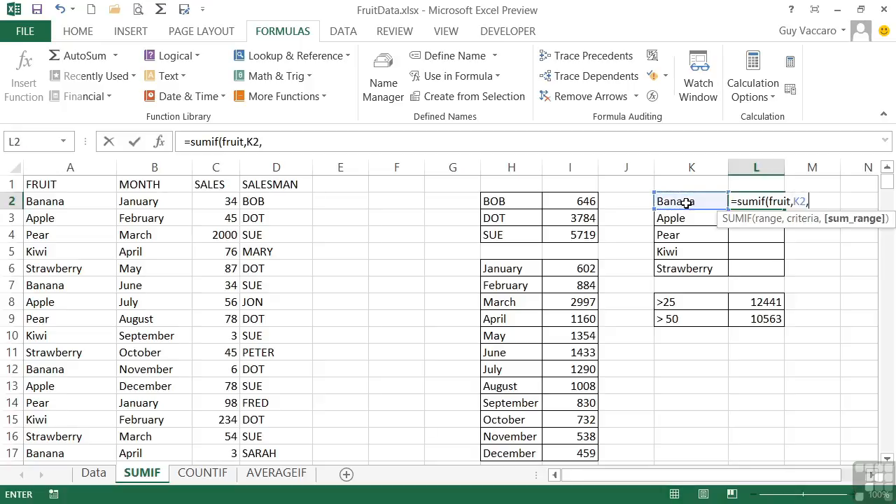
pyautogui.write('sales)')
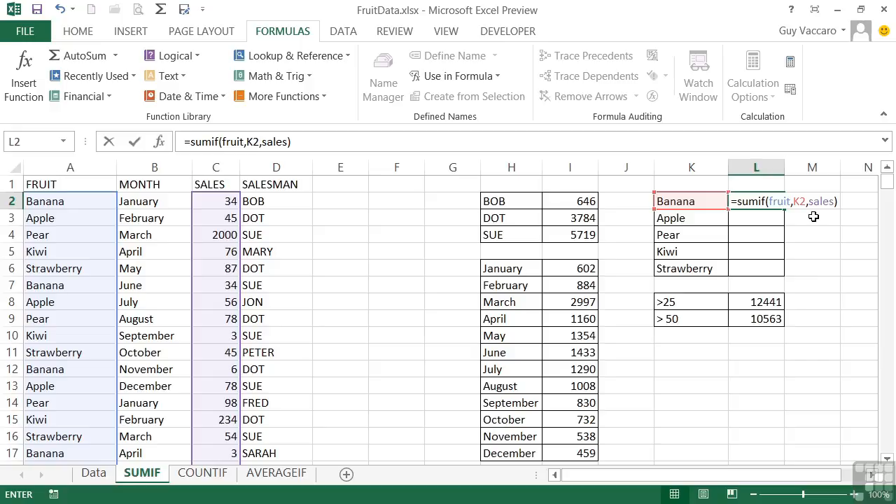
pyautogui.press('Return')
# Step: Fill the banana SUMIF formula in L2 down through L6 for the other fruits
pyautogui.press('Up')
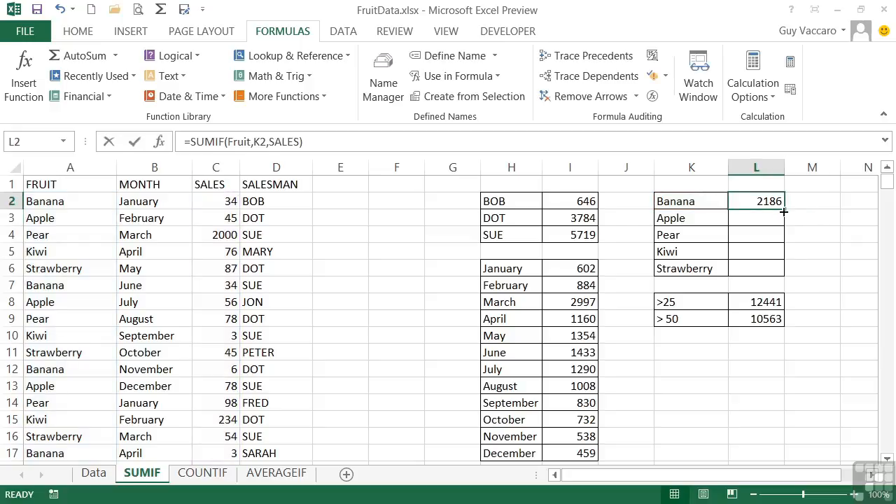
pyautogui.moveTo(783, 211); pyautogui.dragTo(783, 274)
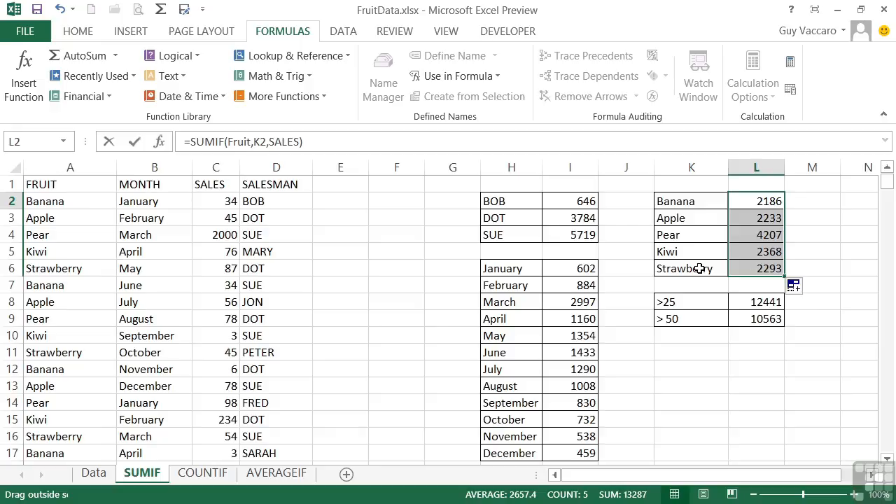
# Step: Inspect the arguments of the SUMIF formulas in L8 and I3, leaving L8 unedited
pyautogui.doubleClick(771, 302)
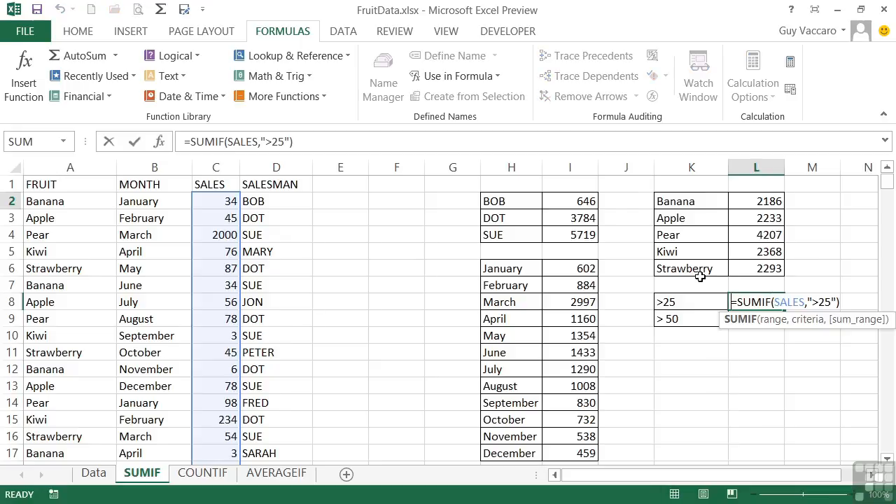
pyautogui.press('Escape')
pyautogui.click(583, 218)
pyautogui.doubleClick(584, 218)
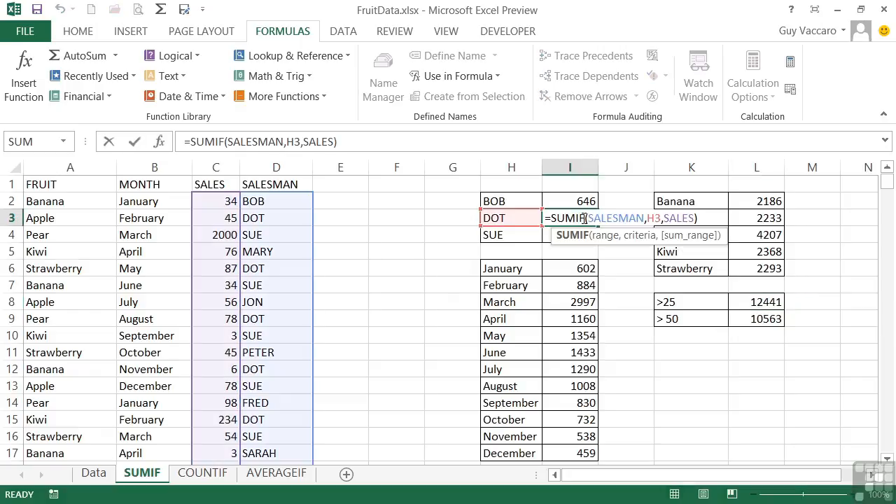